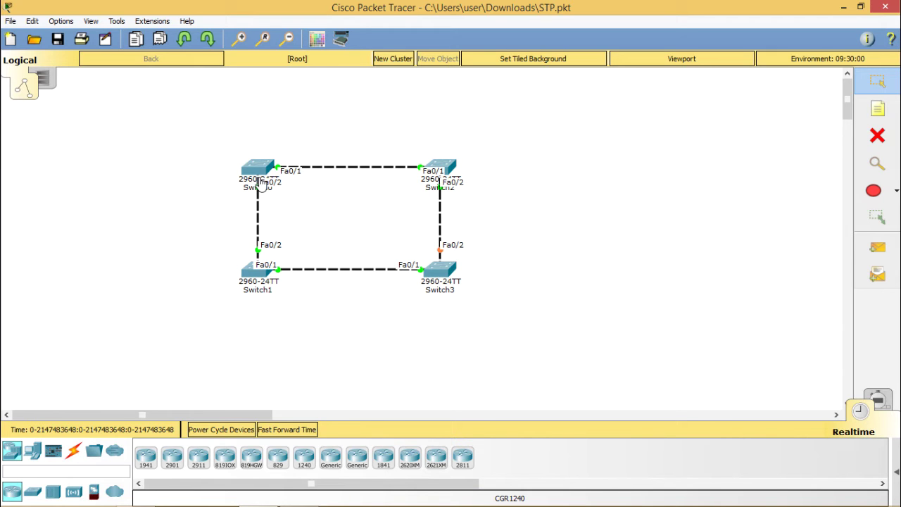
Open Switch0's device window to show the 2960 switch's physical view.
left_click(259, 169)
left_click(261, 169)
left_click(260, 169)
Maximize Switch0's window and bring up its CLI at a fresh prompt.
double_click(470, 94)
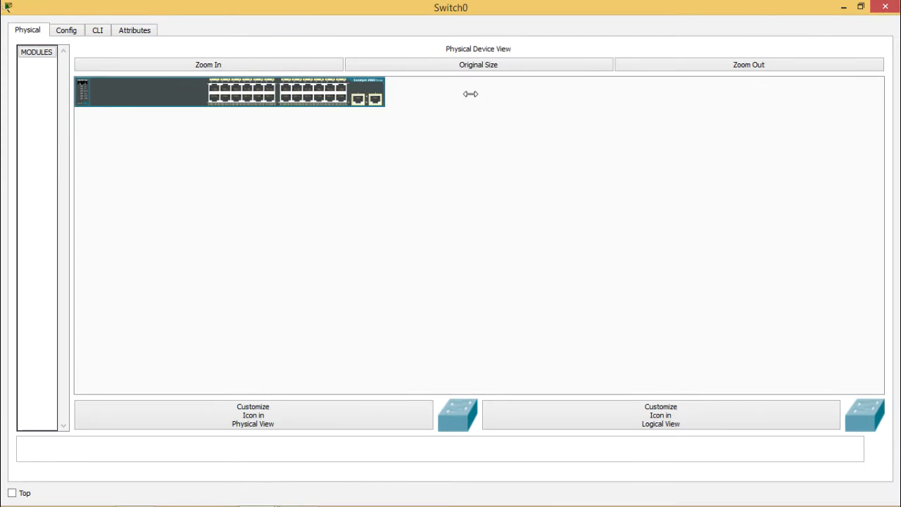
left_click(97, 29)
key("Return")
key("Return")
Run 'show spanning tree', then recall it and correct it to 'show spanning-tree'.
type("show spann")
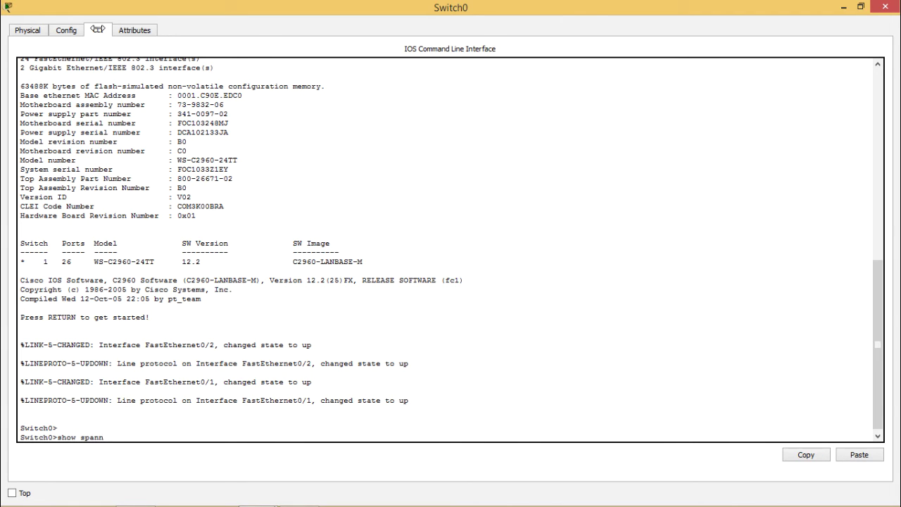
type("ing tree")
key("Return")
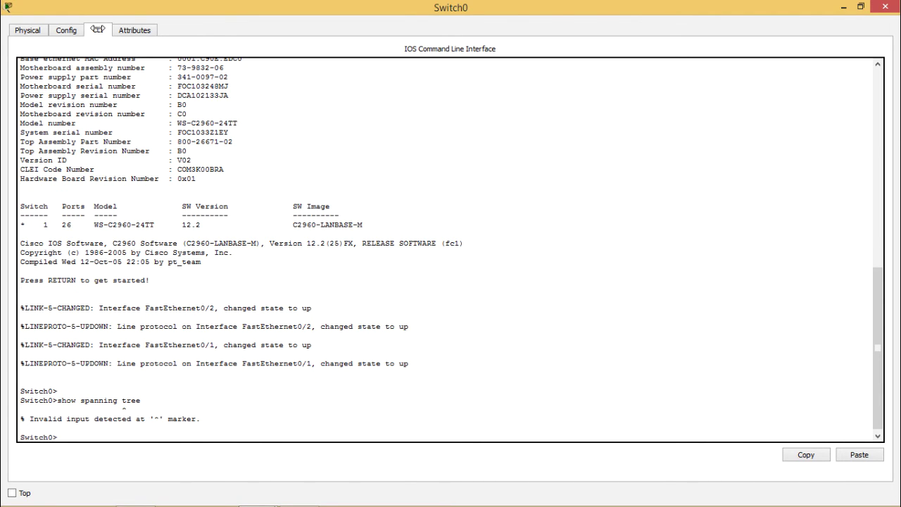
key("Up")
key("BackSpace")
key("BackSpace")
key("BackSpace")
key("BackSpace")
type("-tree")
Run show spanning-tree and highlight the root-bridge, Hello/Max Age timer and Bridge ID lines.
key("Return")
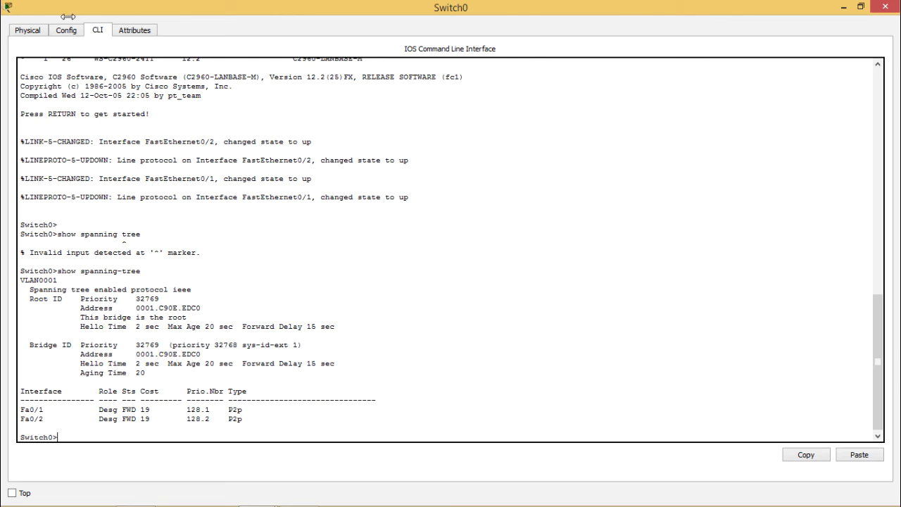
triple_click(130, 314)
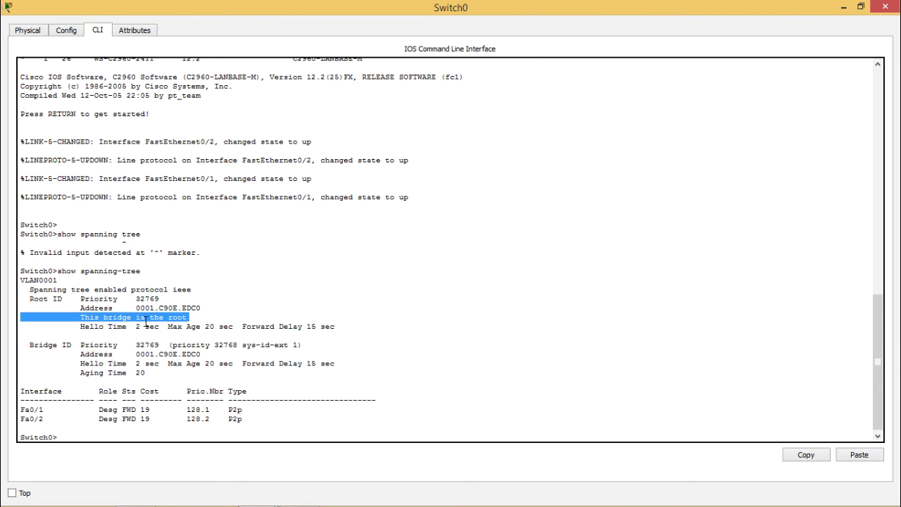
double_click(151, 325)
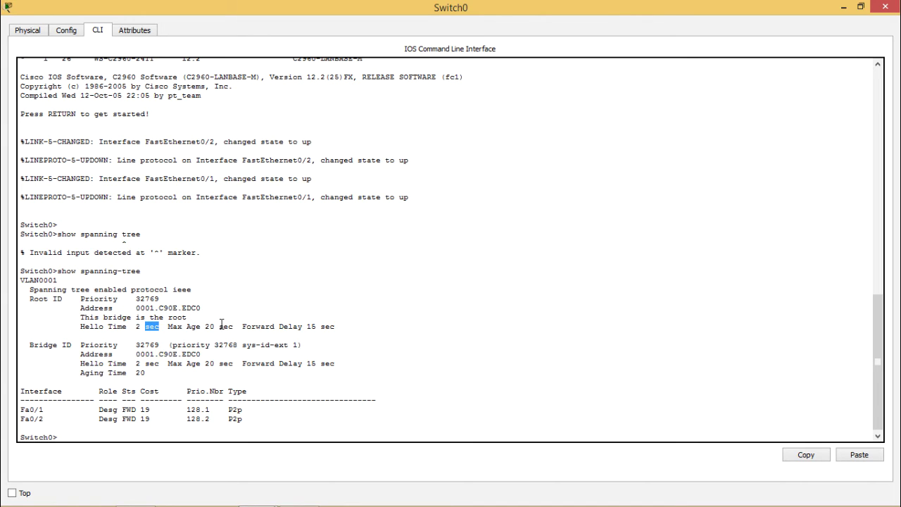
double_click(225, 326)
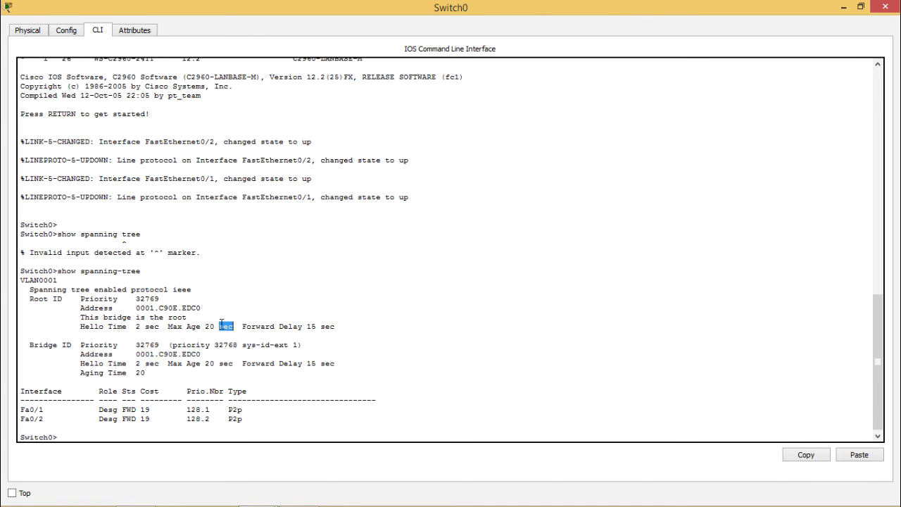
triple_click(312, 327)
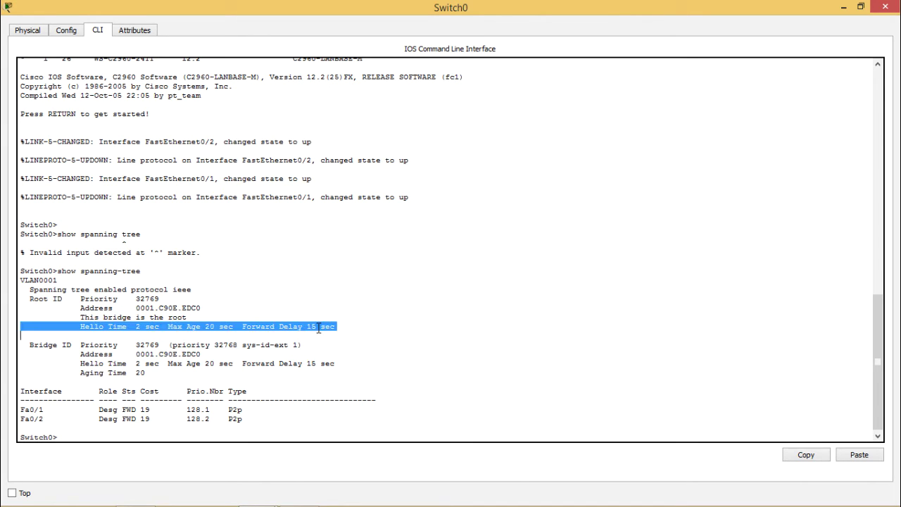
double_click(55, 344)
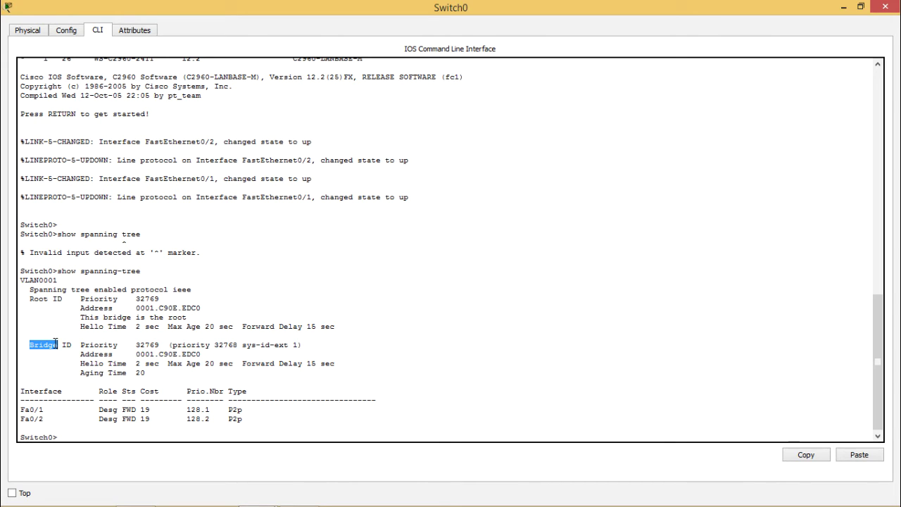
key("Return")
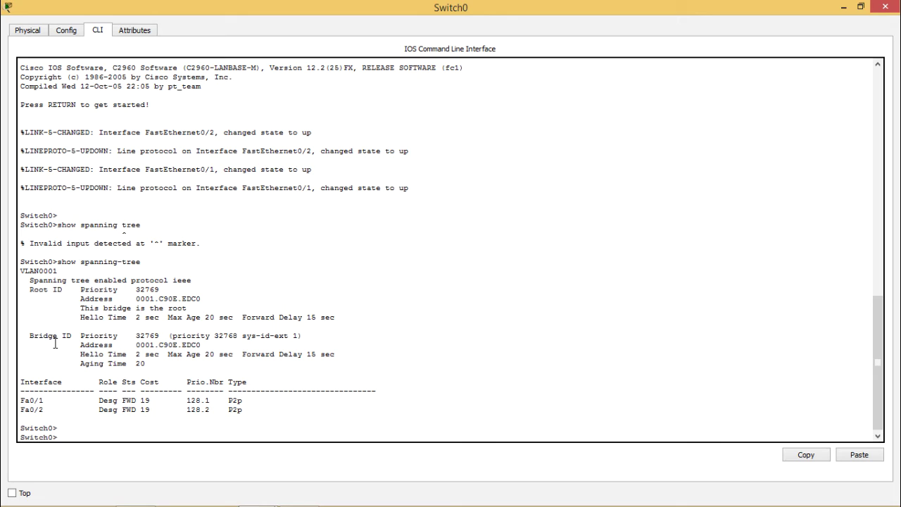
Run 'show spanning-tree active' to confirm Fa0/1 and Fa0/2 designated forwarding.
key("Up")
type("ac")
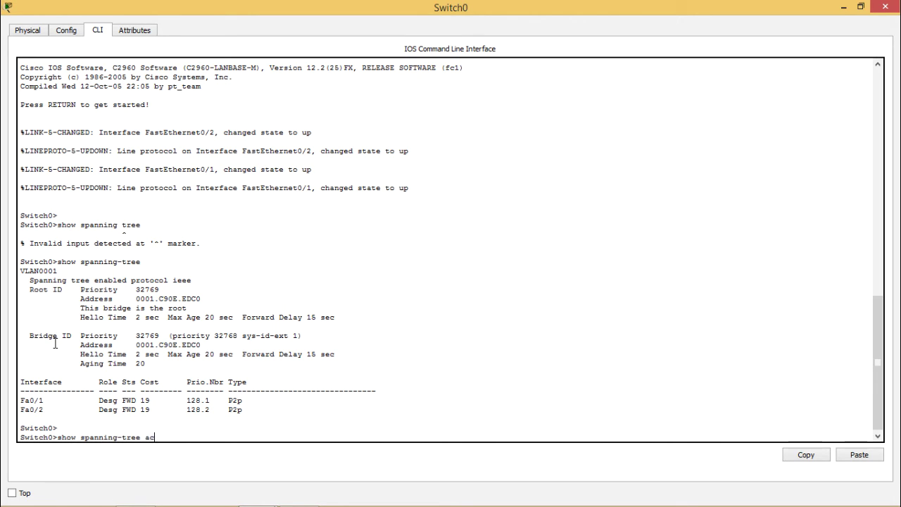
type("tive")
key("Return")
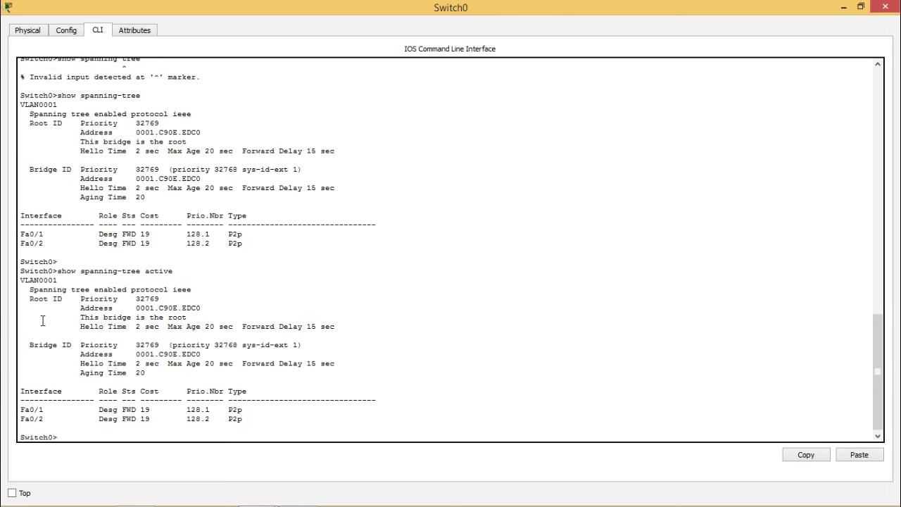
triple_click(64, 271)
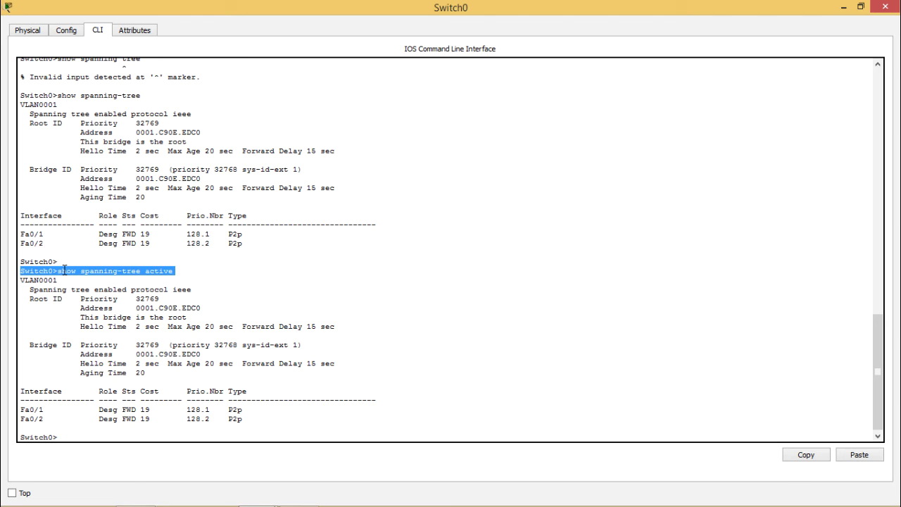
Run 'show spanning-tree interface' for FastEthernet0/1, which fails as misspelled 'FastEtherner0/1'.
key("Return")
type("show")
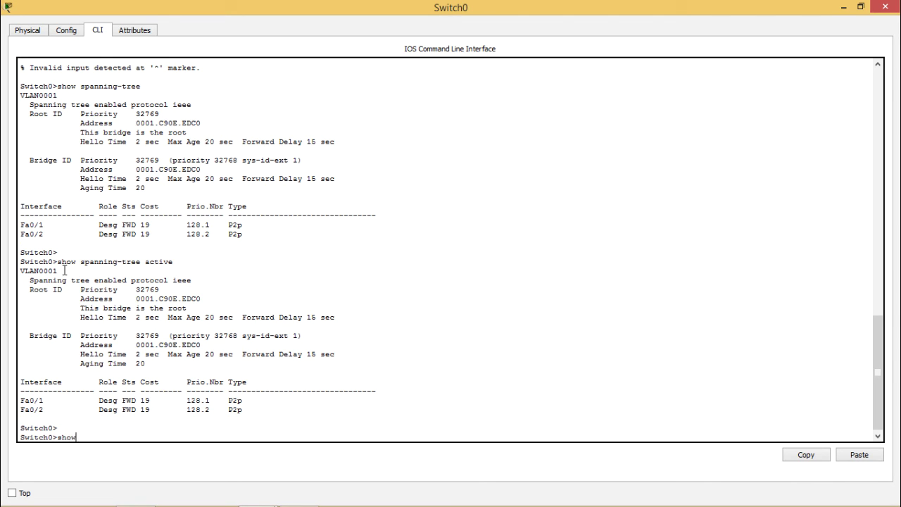
type(" spanning-tree interface")
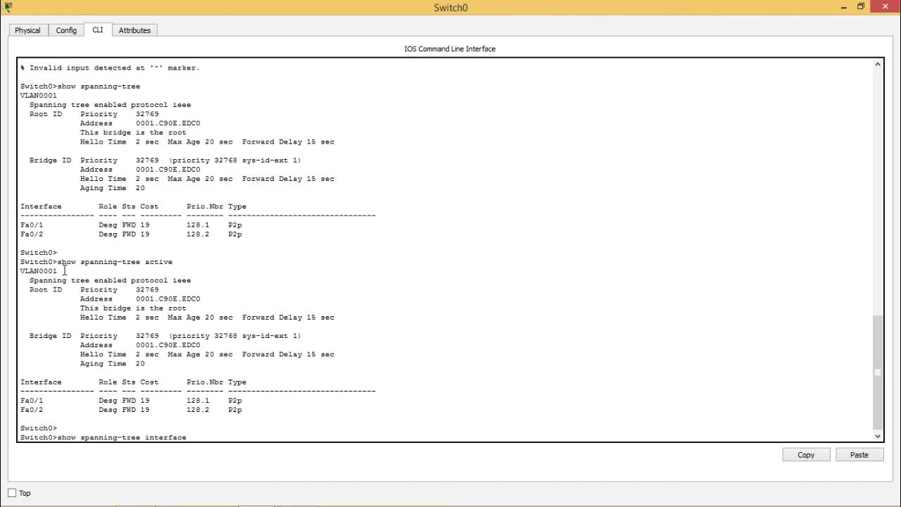
type(" Fasr")
key("BackSpace")
type("tEtherner0/1")
key("Return")
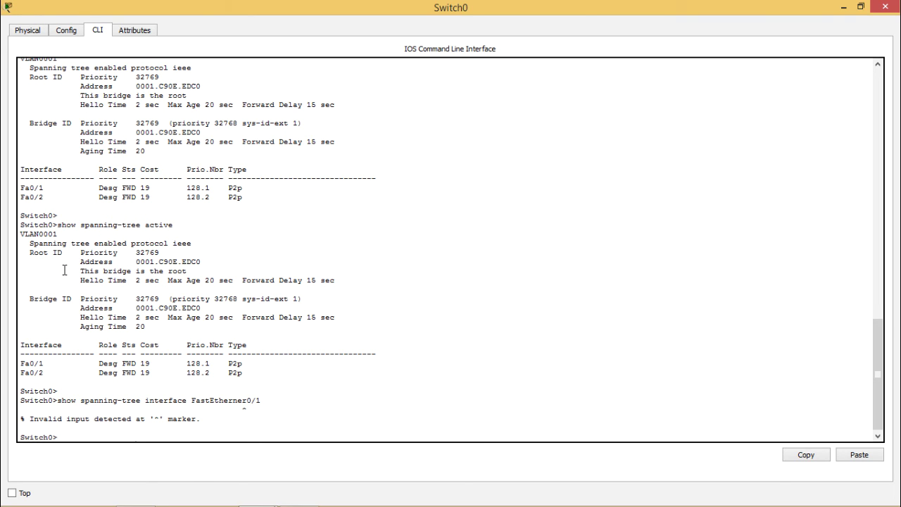
Recall the failed command and correct the interface name to FastEthernet0/1.
key("Up")
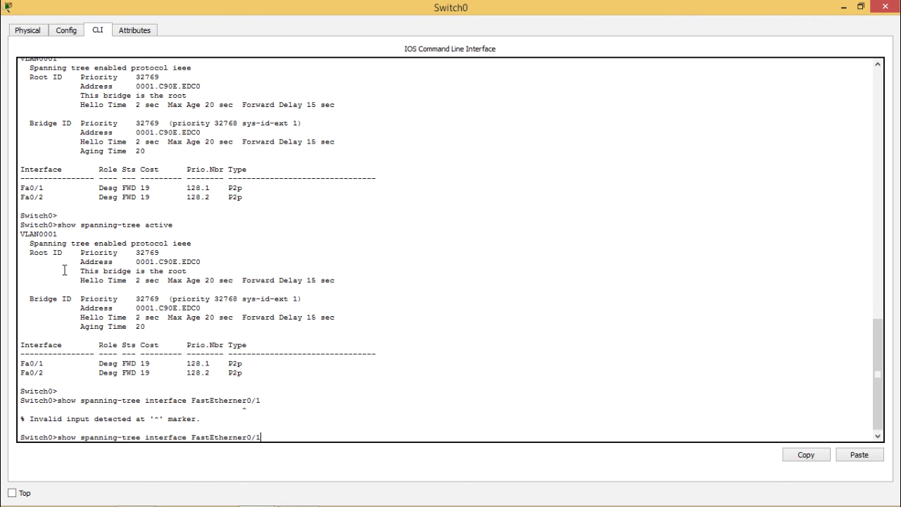
key("BackSpace")
key("BackSpace")
key("BackSpace")
type("t")
key("BackSpace")
key("BackSpace")
type("t0/1")
Show spanning-tree status for FastEthernet0/1, then FastEthernet0/2 (designated forwarding, cost 19, port 128.2).
key("Return")
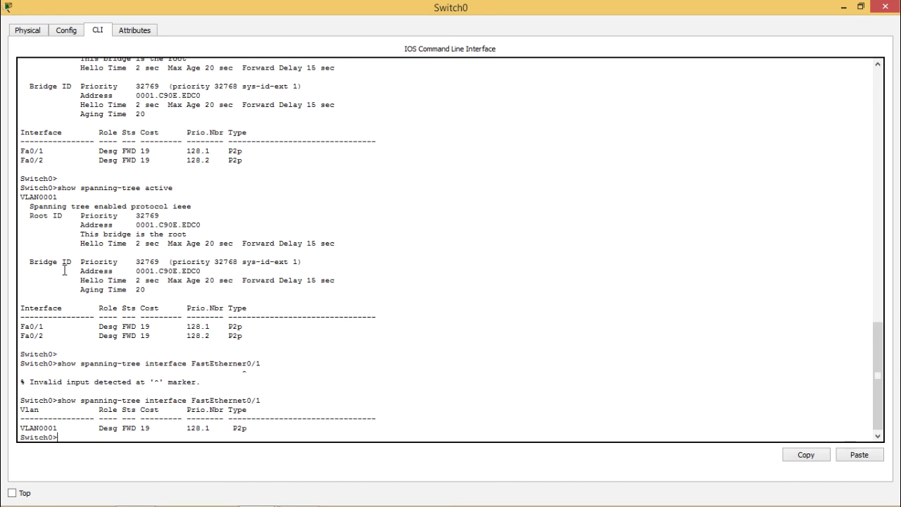
key("Up")
key("BackSpace")
type("2")
key("Return")
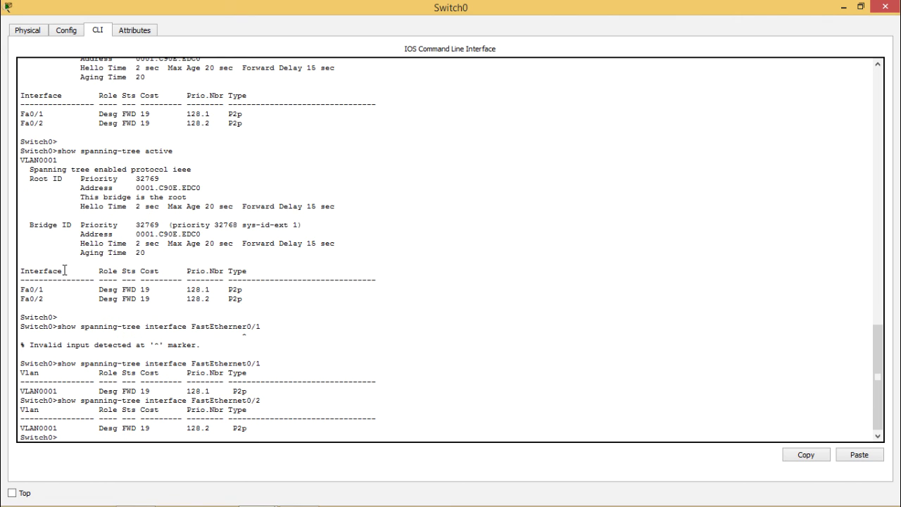